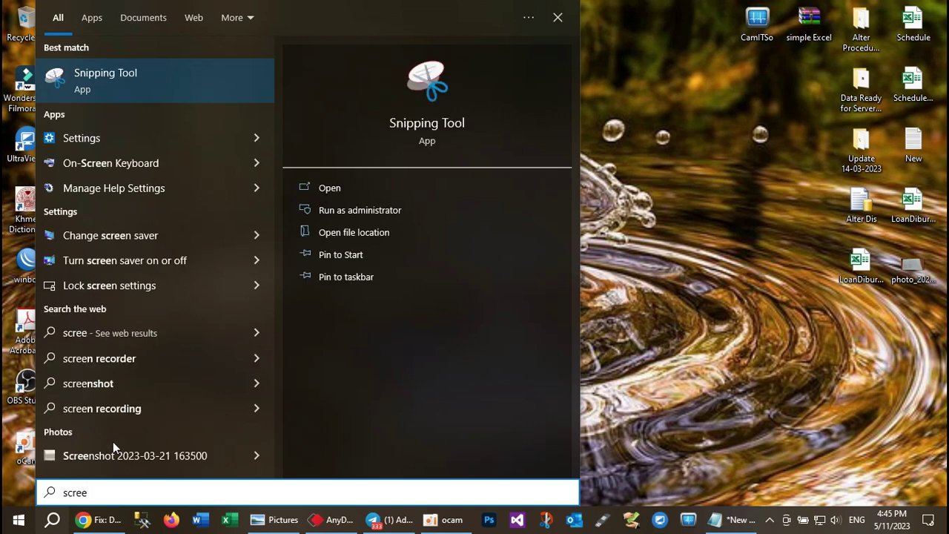
Search Windows for "screen server setting" and open the web suggestion for Windows 10
type("n ")
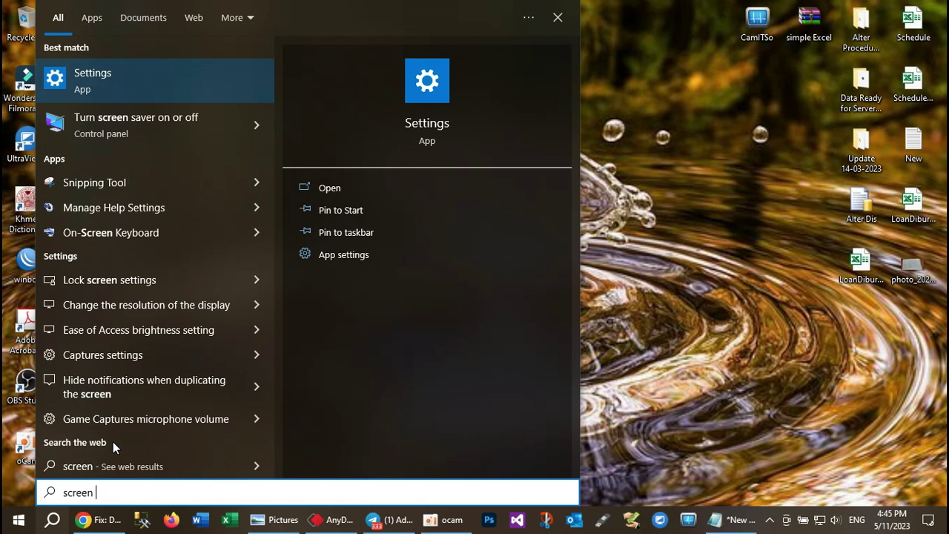
type("server")
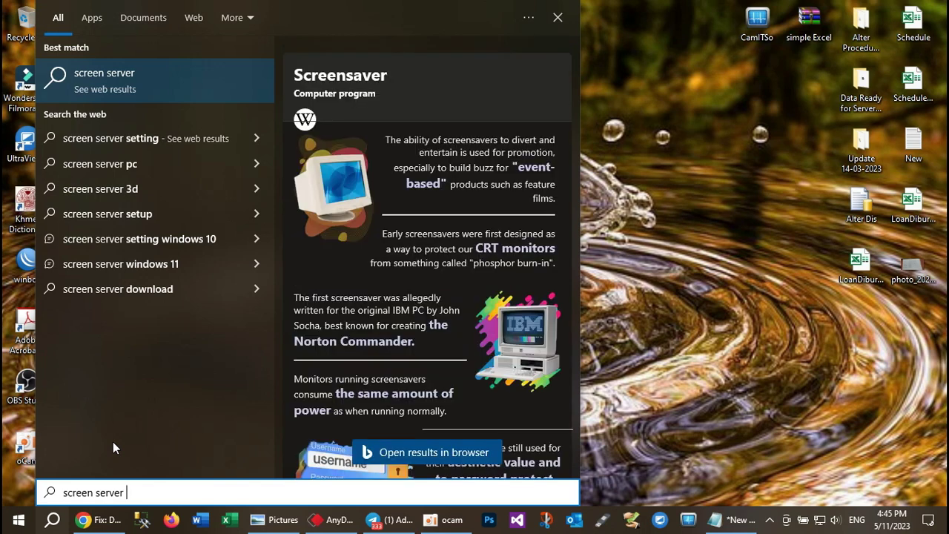
type("setting")
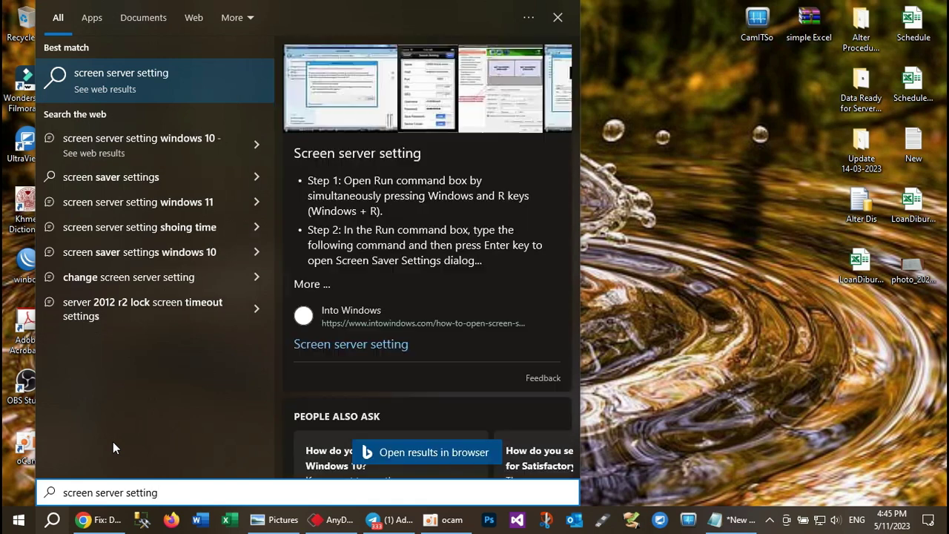
left_click(127, 137)
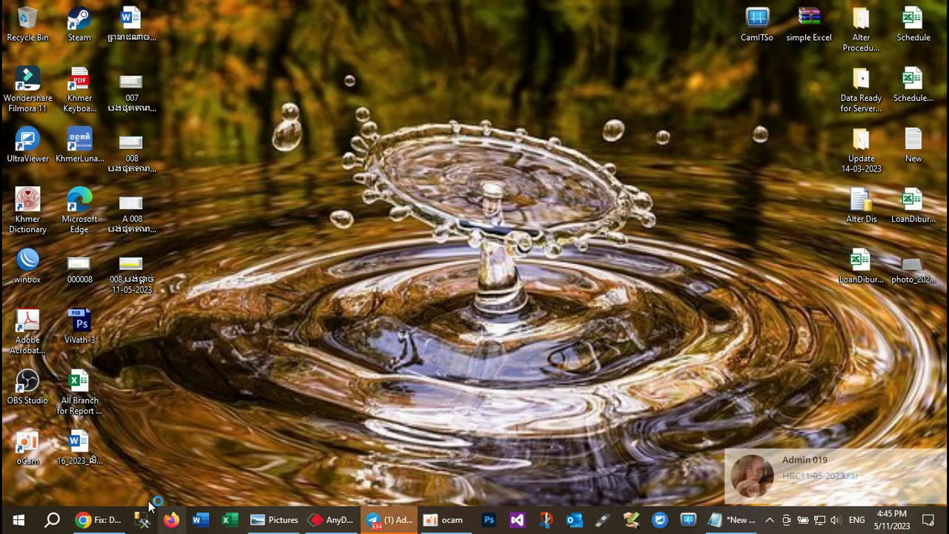
Search Windows for "scree" and open the "Turn screen saver on or off" setting
key("super+s")
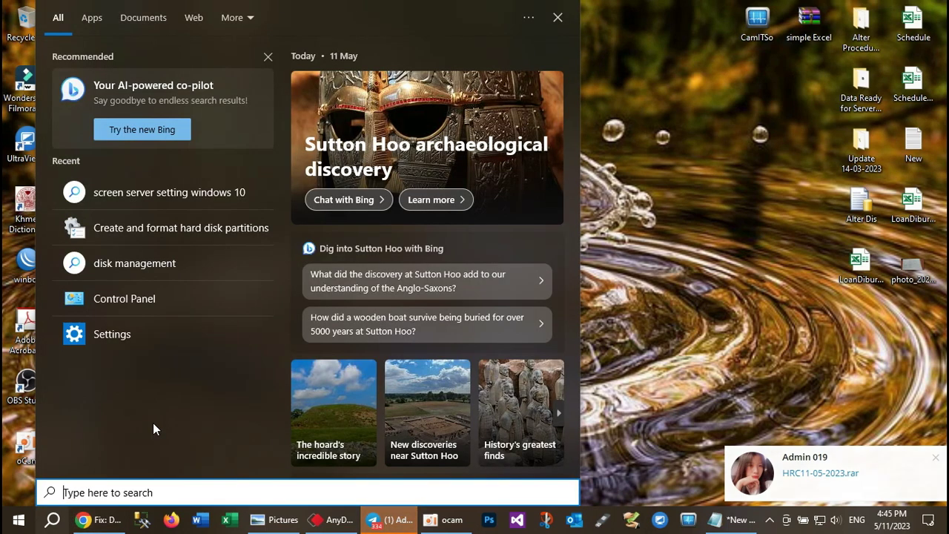
type("scr")
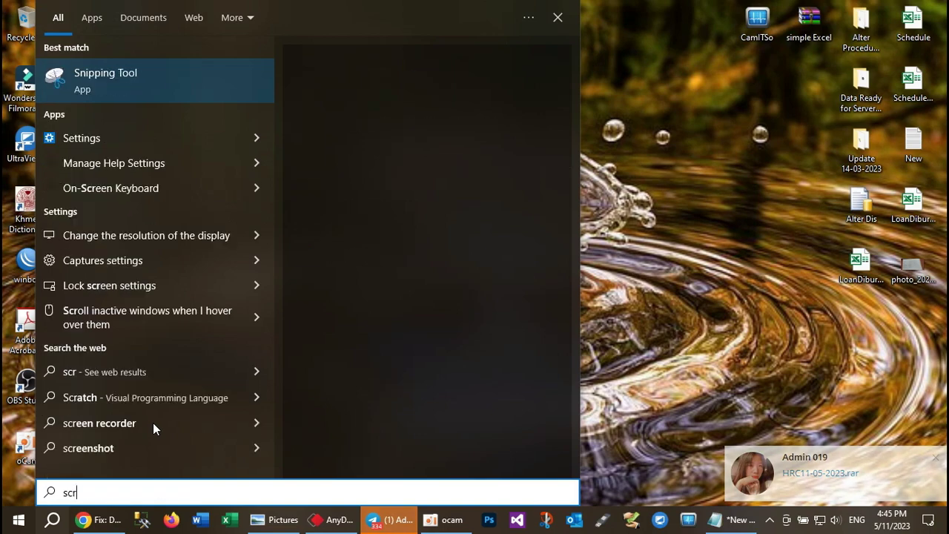
type("ee")
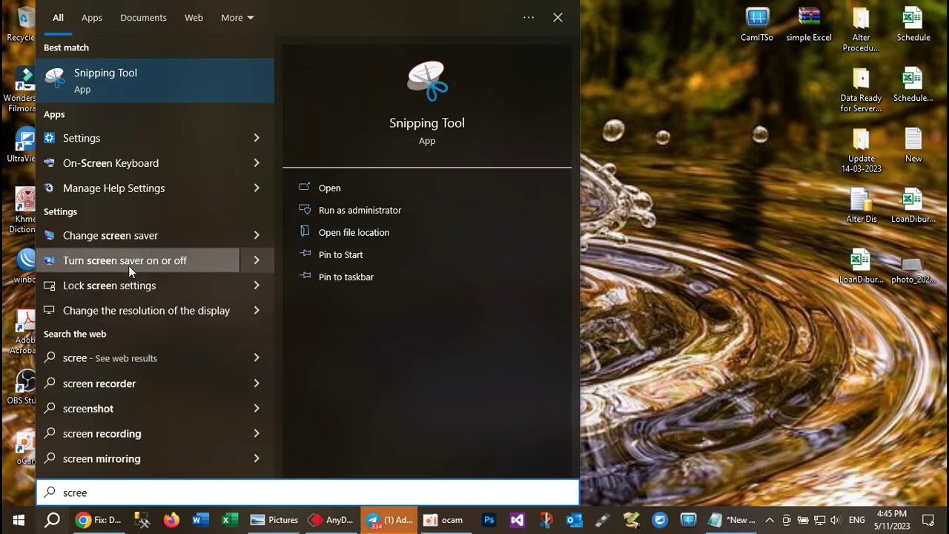
key("Escape")
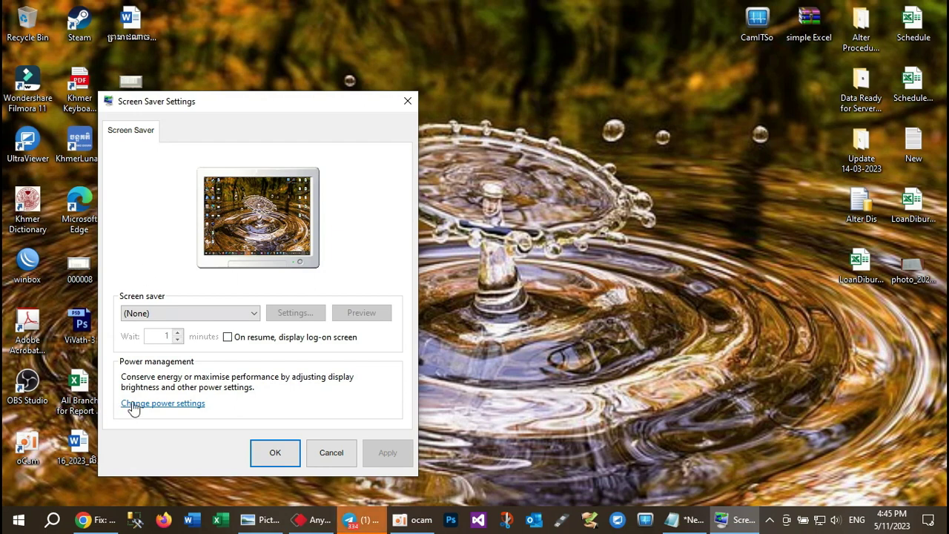
Try the 3D Text screen saver and then the Blank screen saver in the Screen Saver Settings
left_click_drag(260, 103, 312, 46)
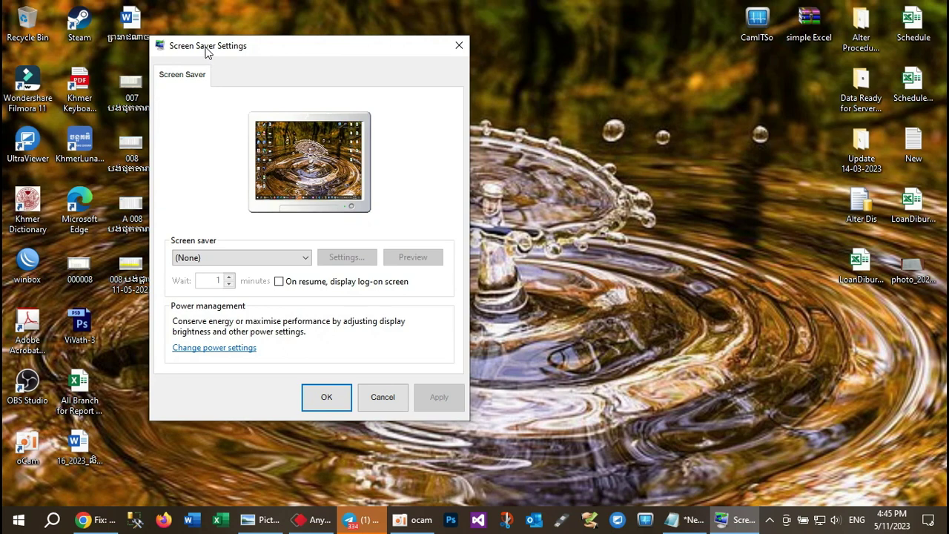
left_click(295, 259)
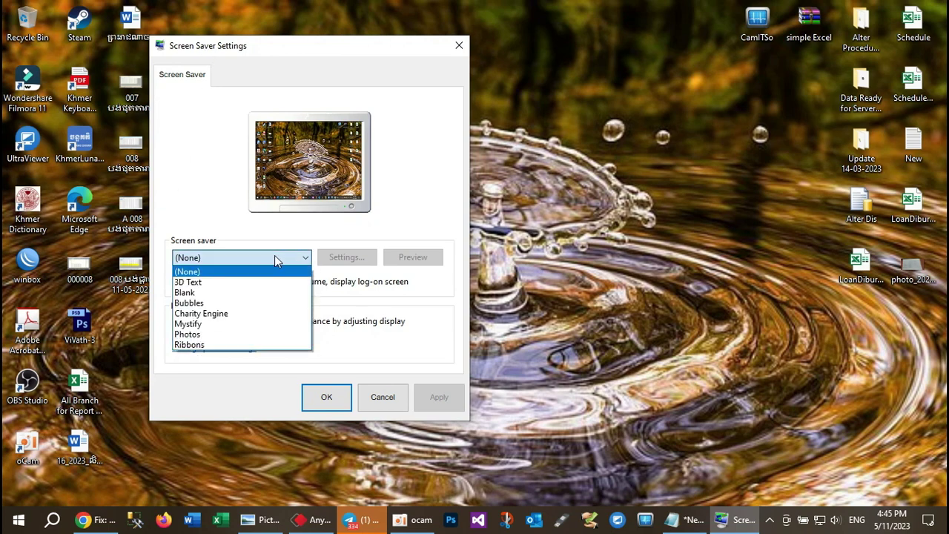
left_click(202, 282)
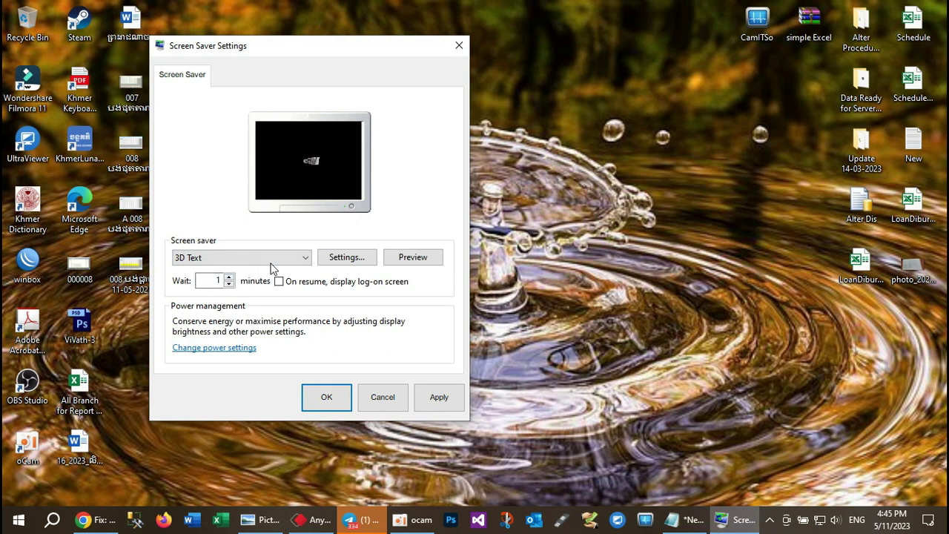
left_click(297, 258)
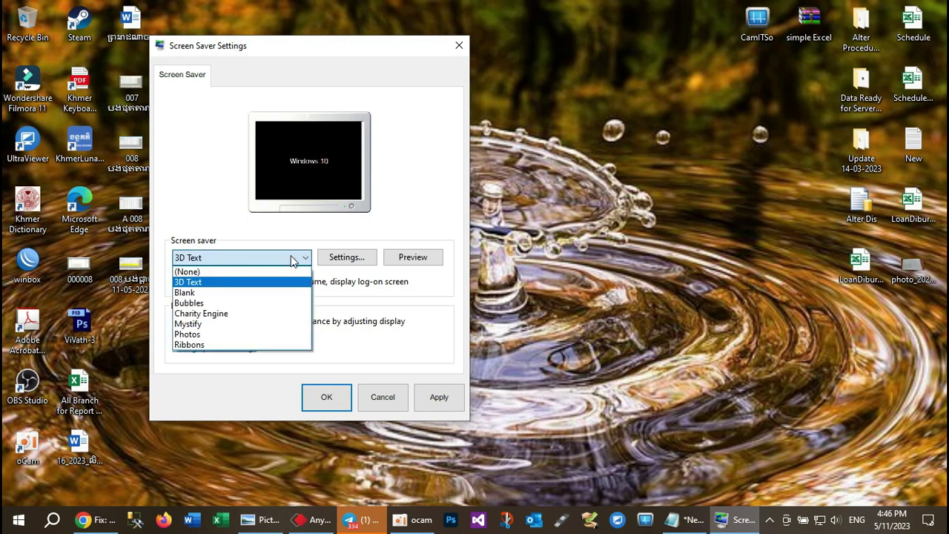
left_click(207, 291)
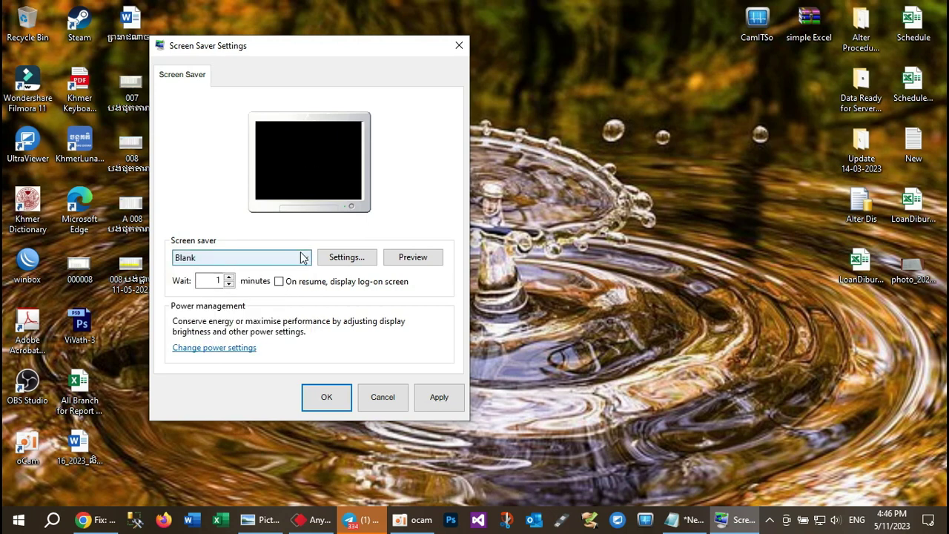
Choose another screen saver option in place of Blank, apply it and accept the Screen Saver Settings
left_click(300, 257)
left_click(199, 279)
left_click(440, 397)
left_click(325, 395)
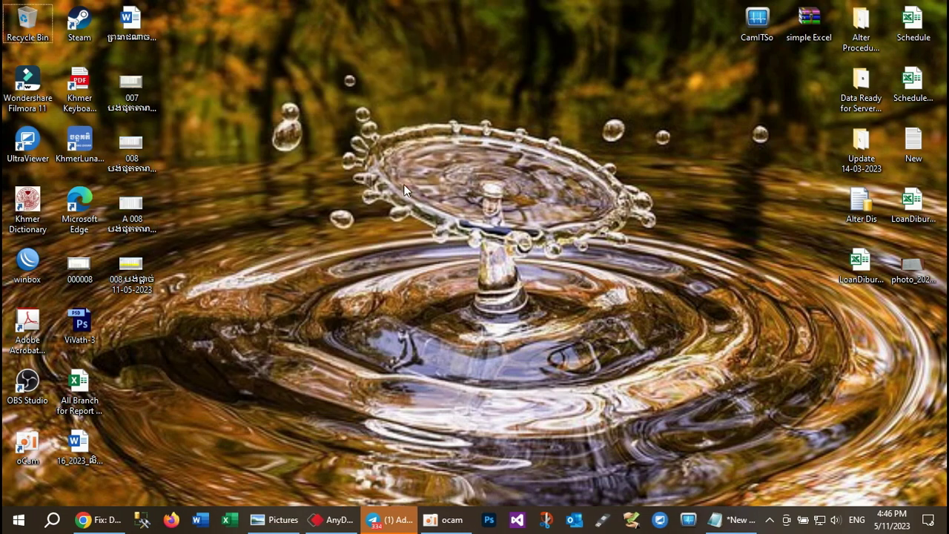
right_click(404, 191)
left_click(444, 225)
right_click(317, 204)
left_click(350, 248)
left_click(53, 519)
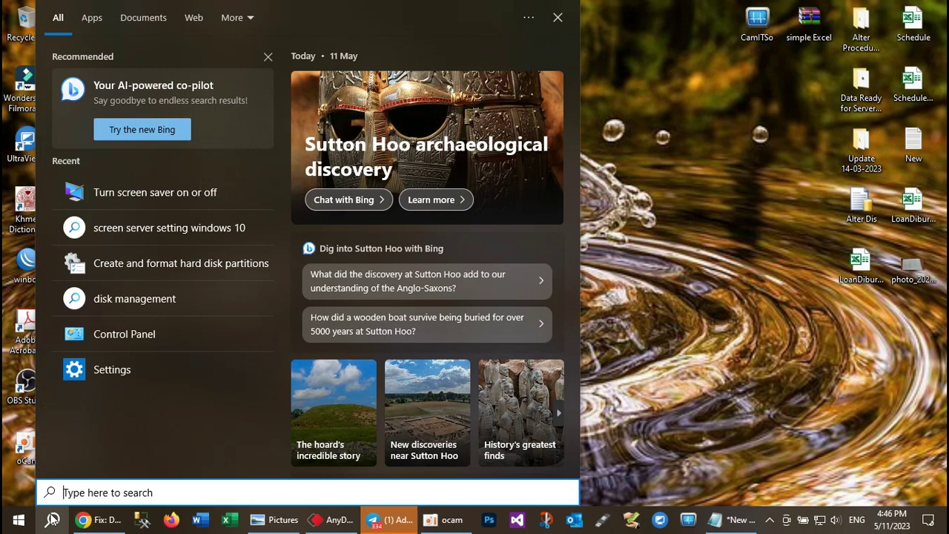
type("s")
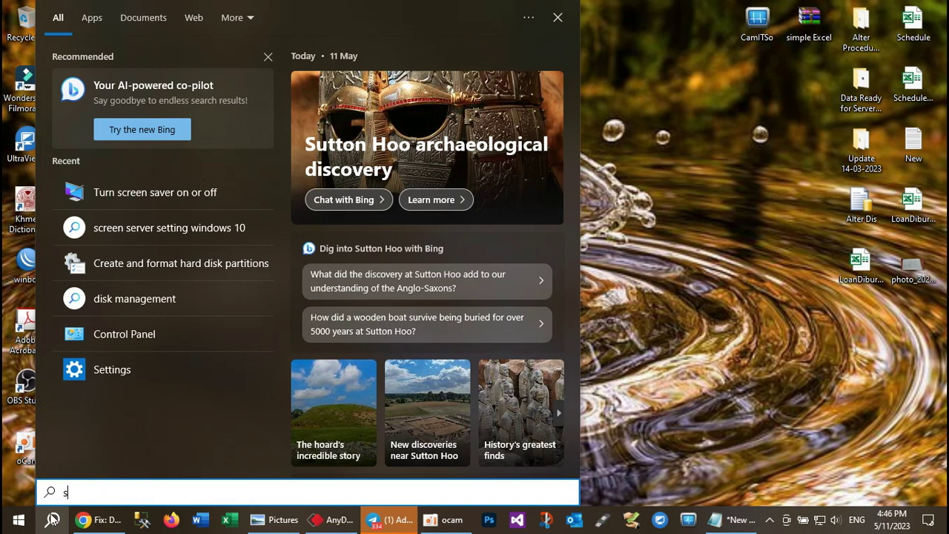
key("BackSpace")
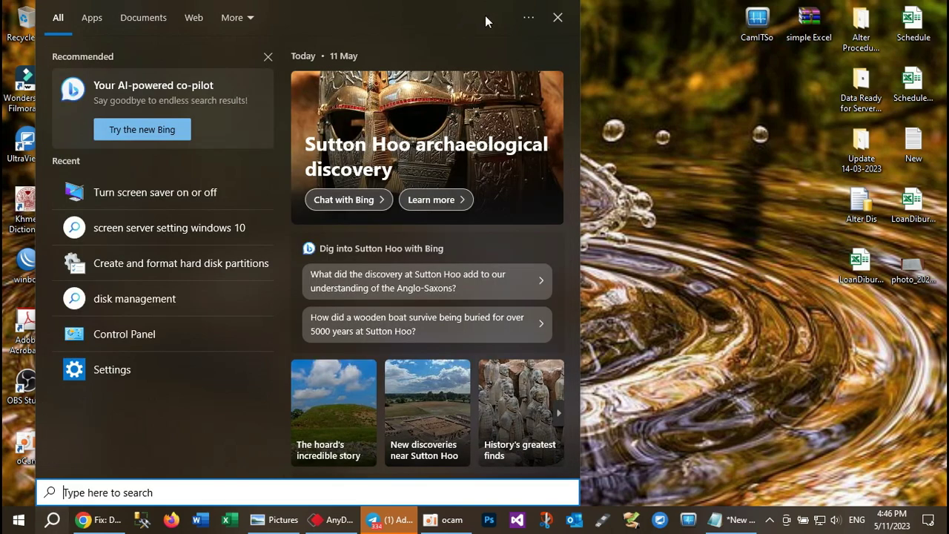
left_click(642, 140)
left_click(458, 529)
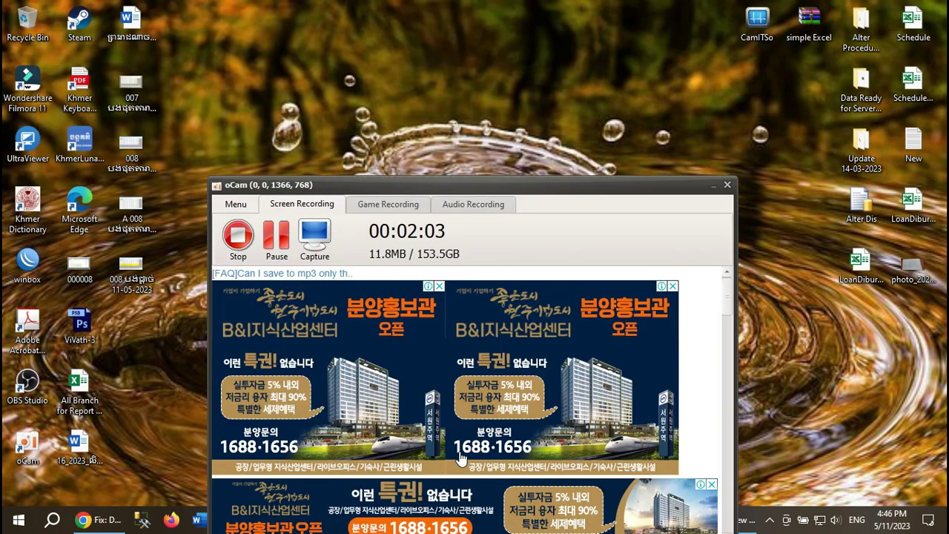
left_click(713, 185)
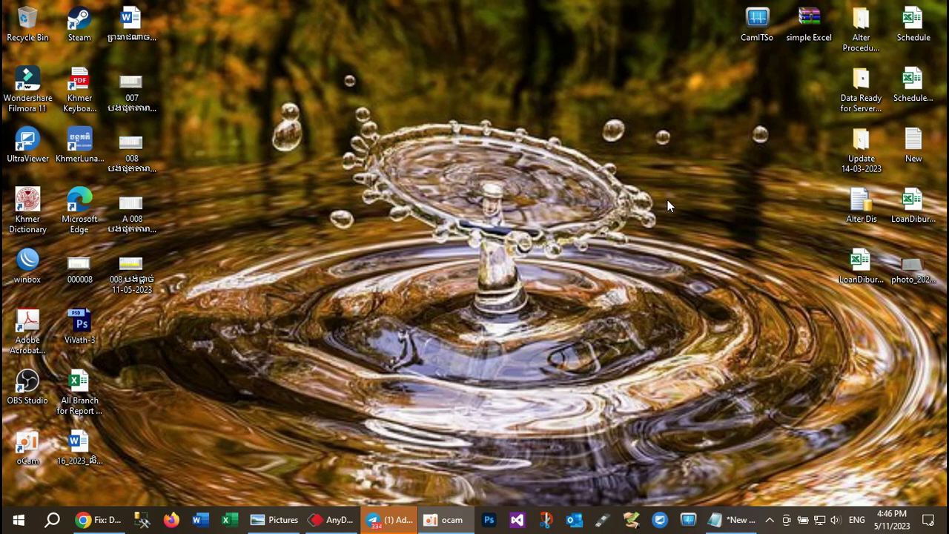
Search Windows for "system"
left_click(53, 520)
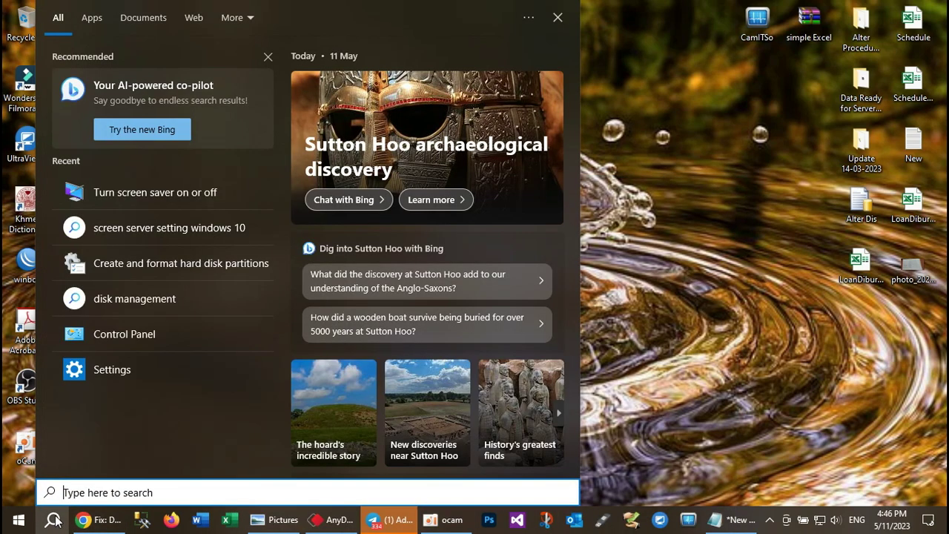
type("ssyet")
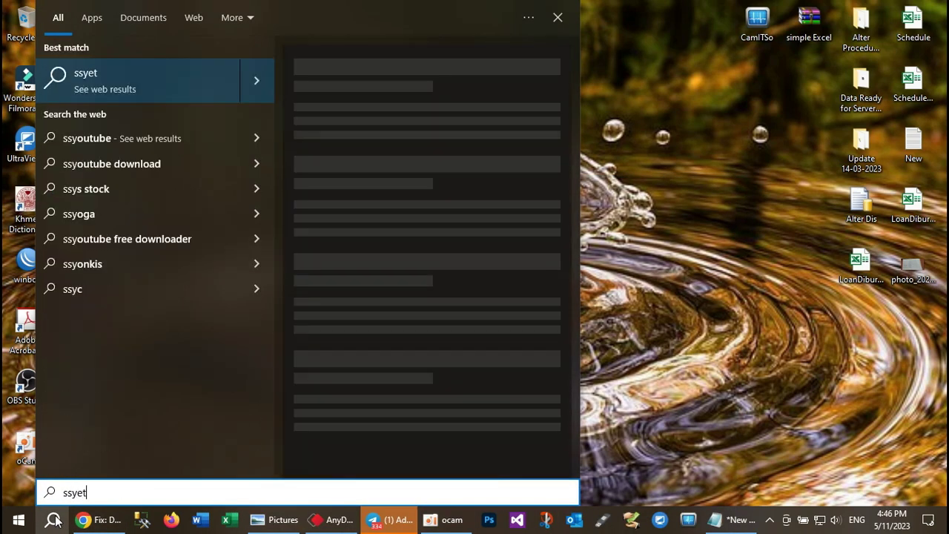
key("BackSpace")
key("BackSpace")
key("BackSpace")
key("BackSpace")
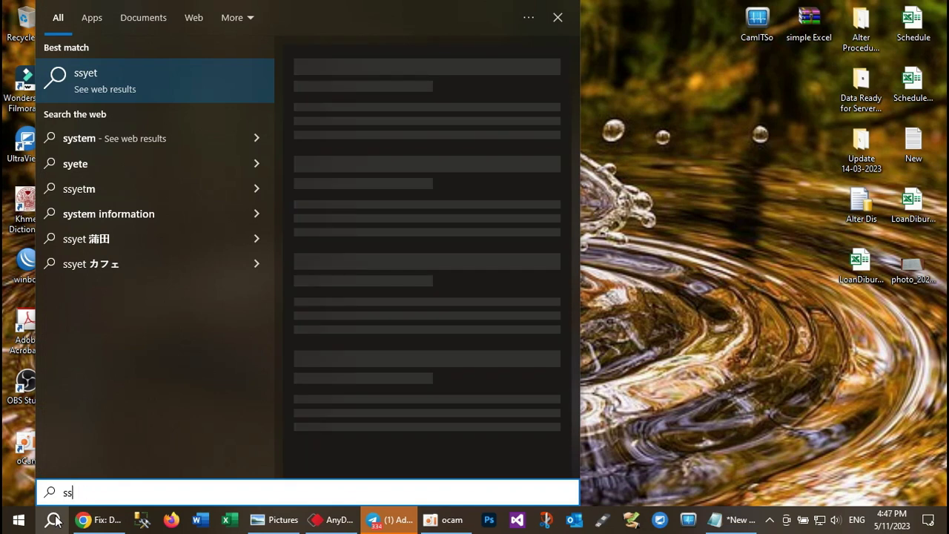
type("yte")
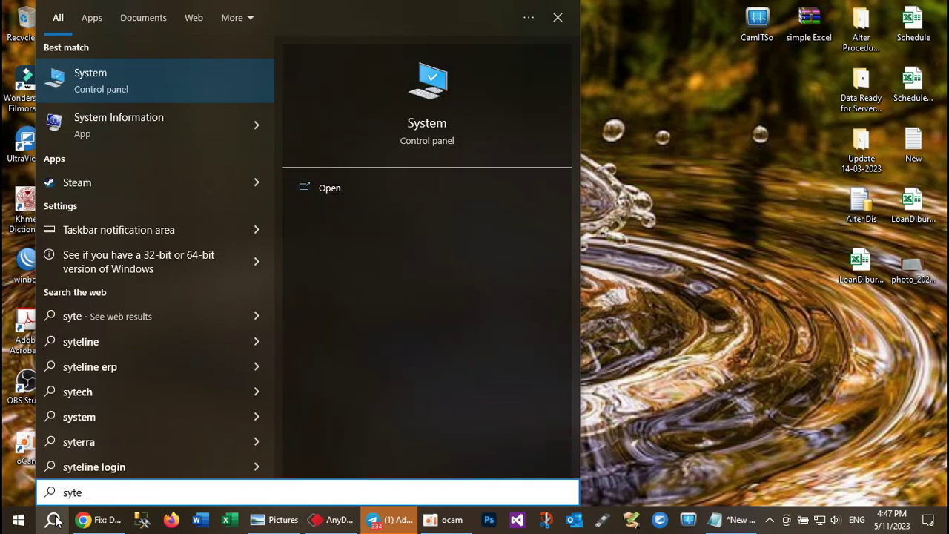
type("m")
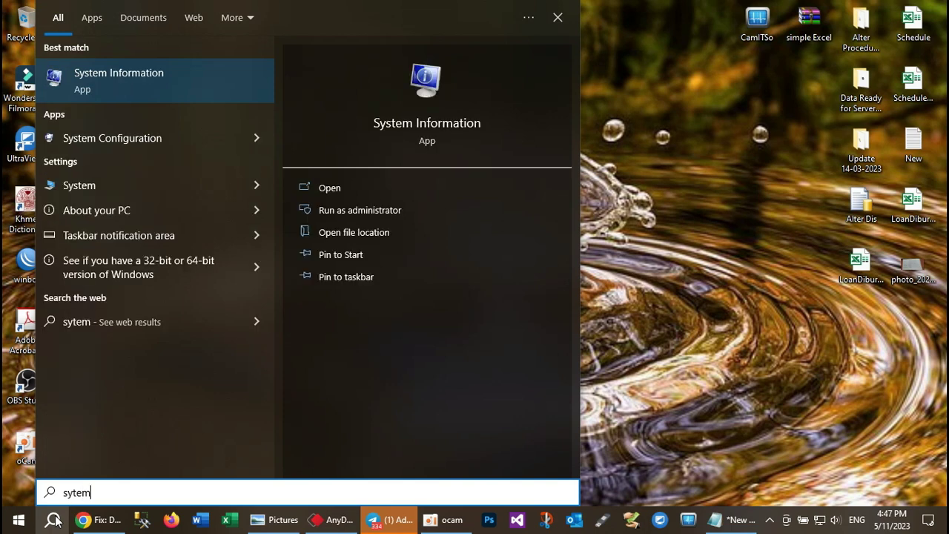
key("BackSpace")
key("BackSpace")
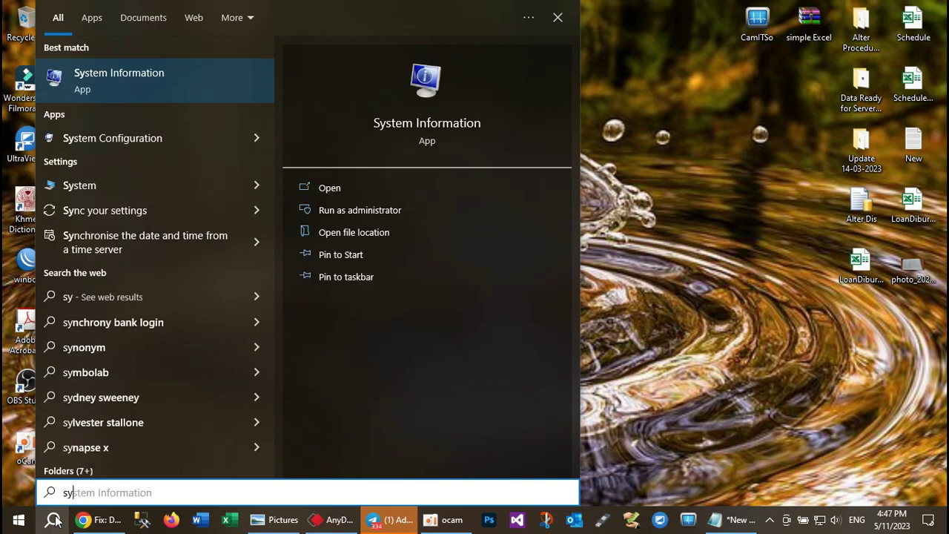
type("ytem")
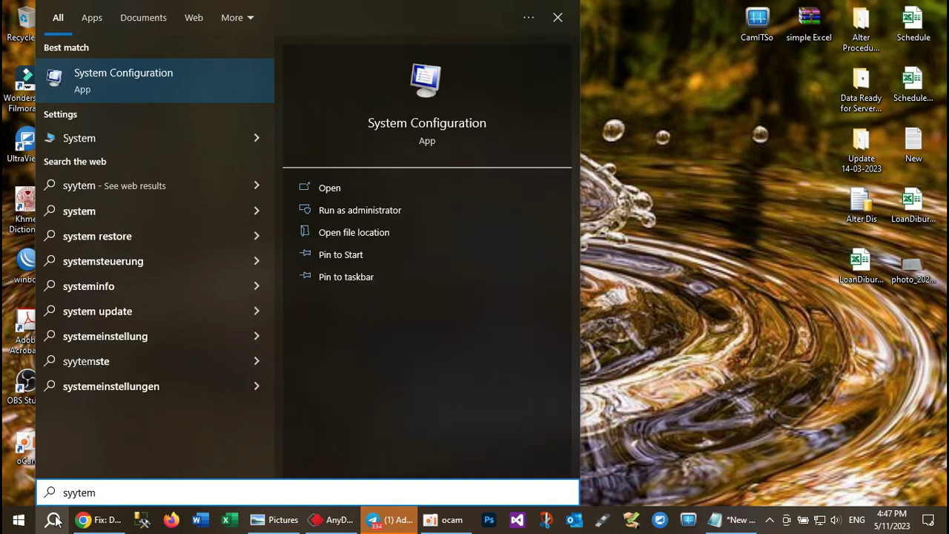
key("BackSpace")
key("BackSpace")
key("BackSpace")
key("BackSpace")
key("BackSpace")
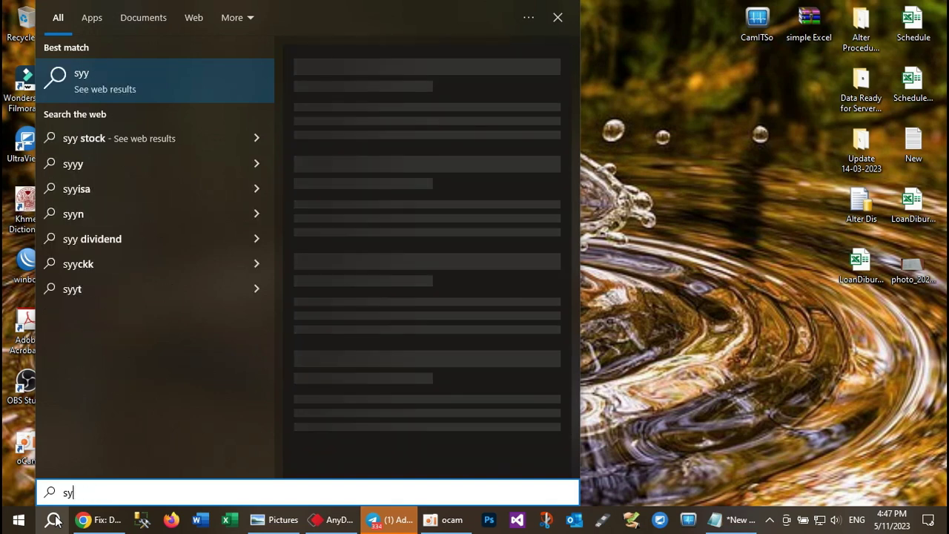
key("BackSpace")
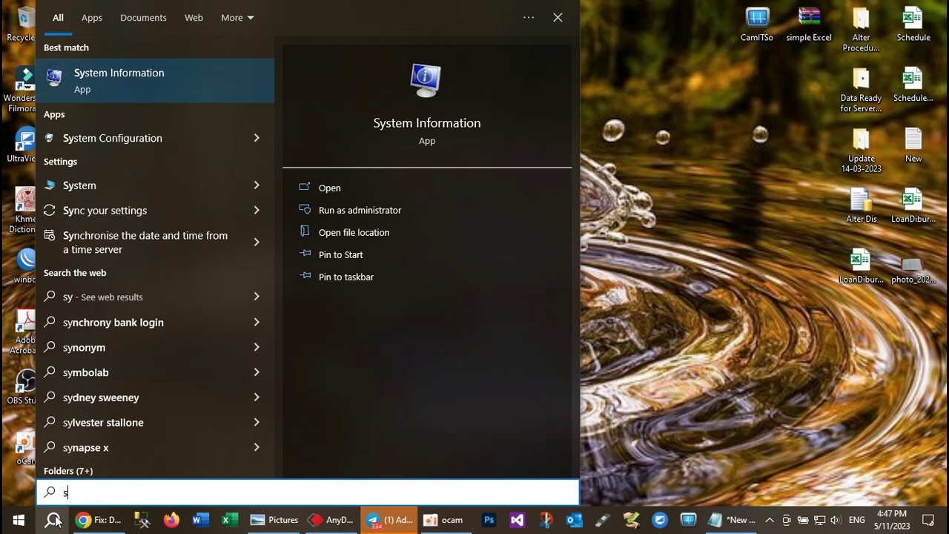
type("ys")
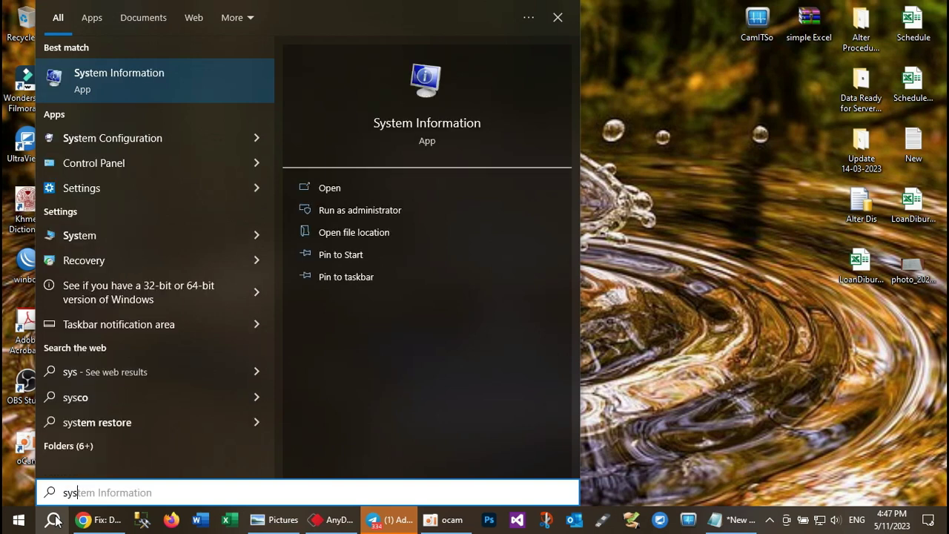
type("tem ")
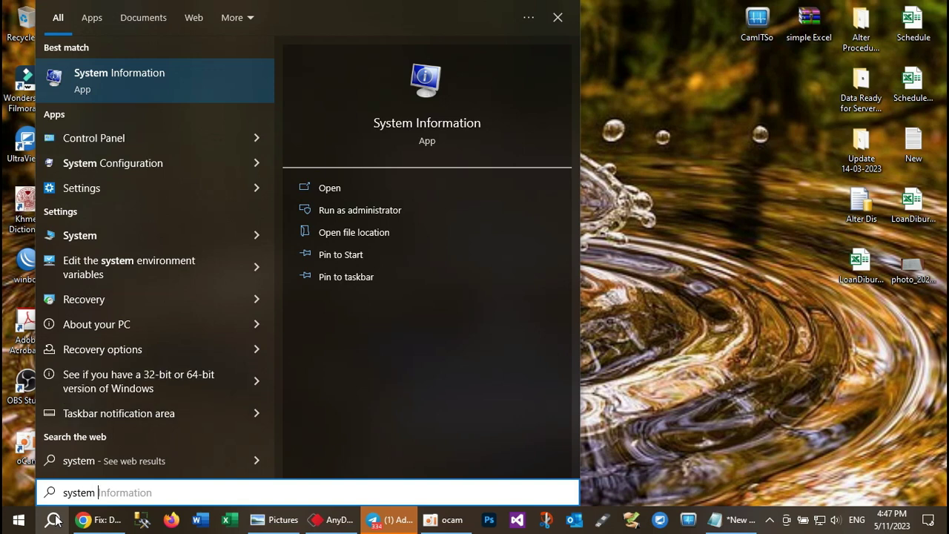
Refine the search to "system main" and open "Perform recommended maintenance tasks automatically"
type("ma")
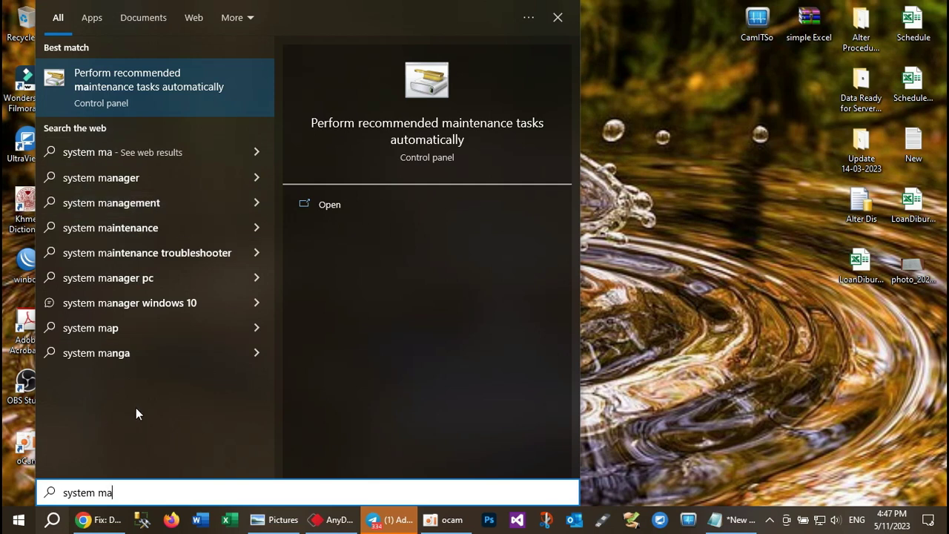
key("BackSpace")
type("mir")
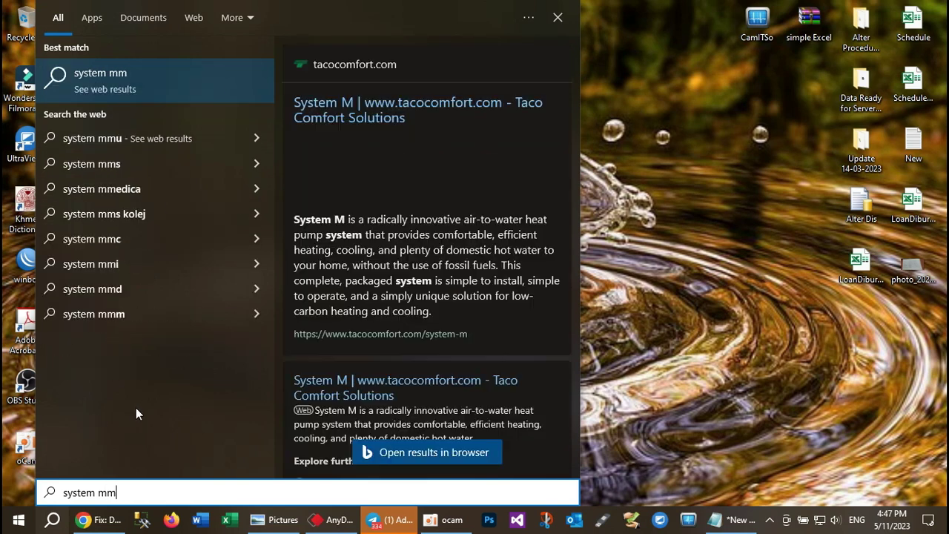
key("BackSpace")
key("BackSpace")
key("BackSpace")
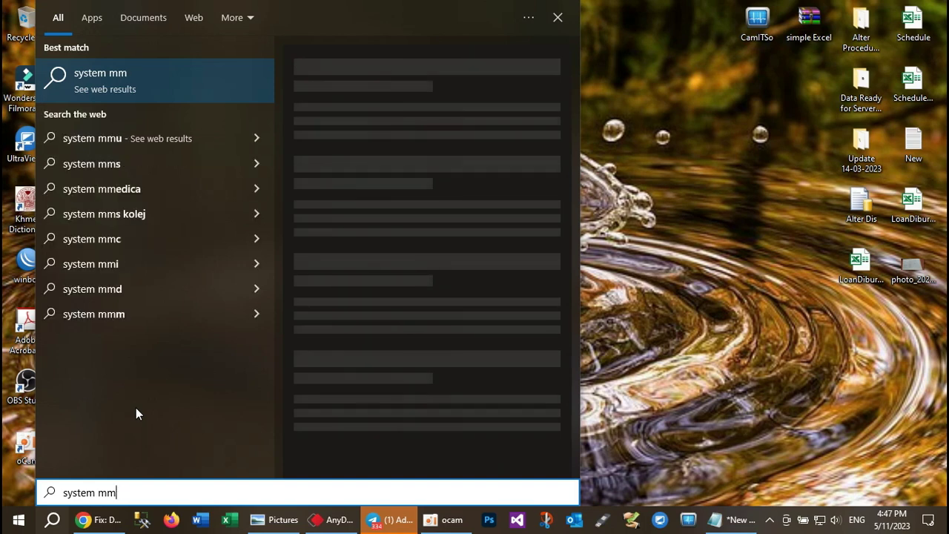
type("ain")
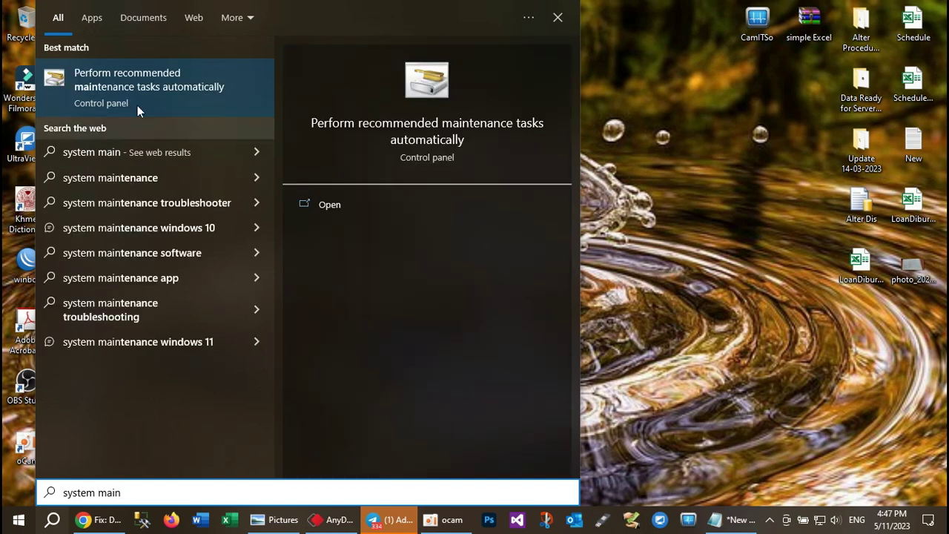
left_click(163, 82)
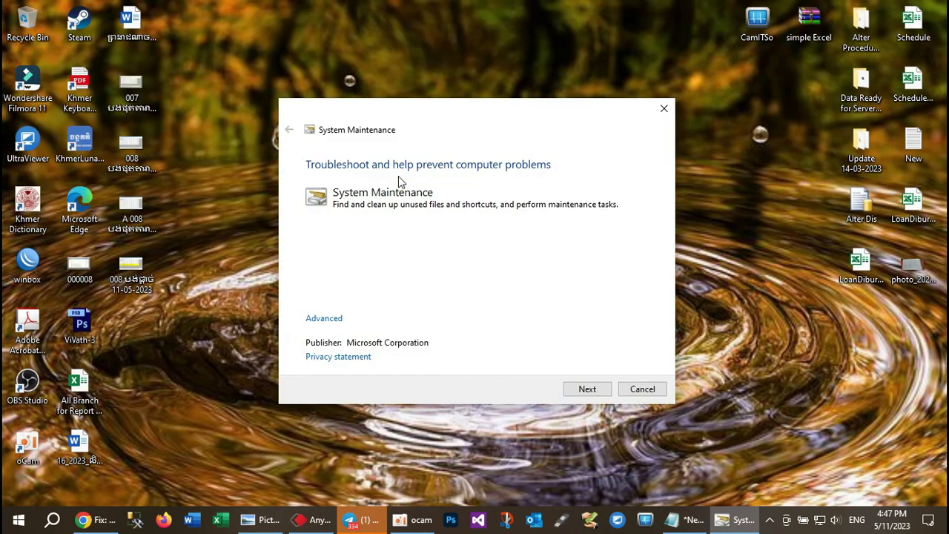
Show the advanced options of the System Maintenance troubleshooter and restart it as administrator
left_click(327, 318)
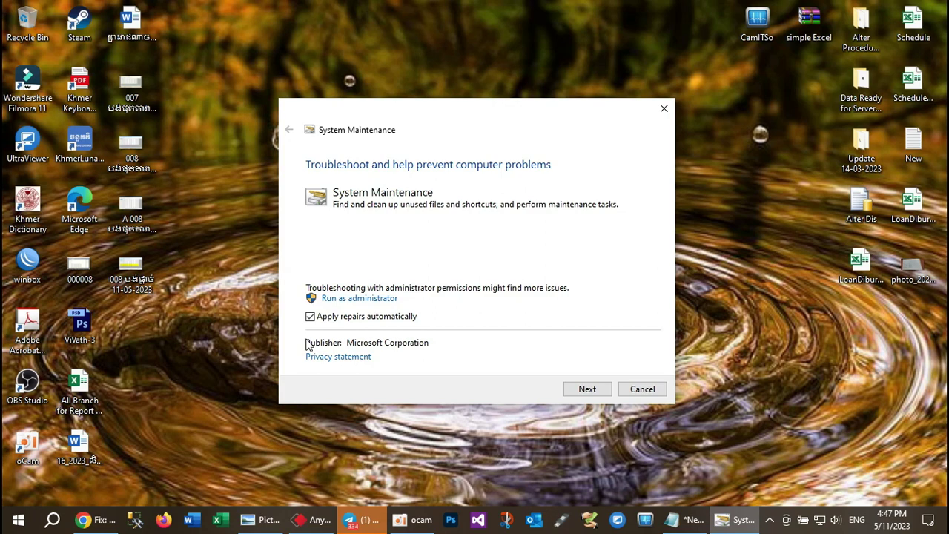
left_click_drag(557, 116, 548, 54)
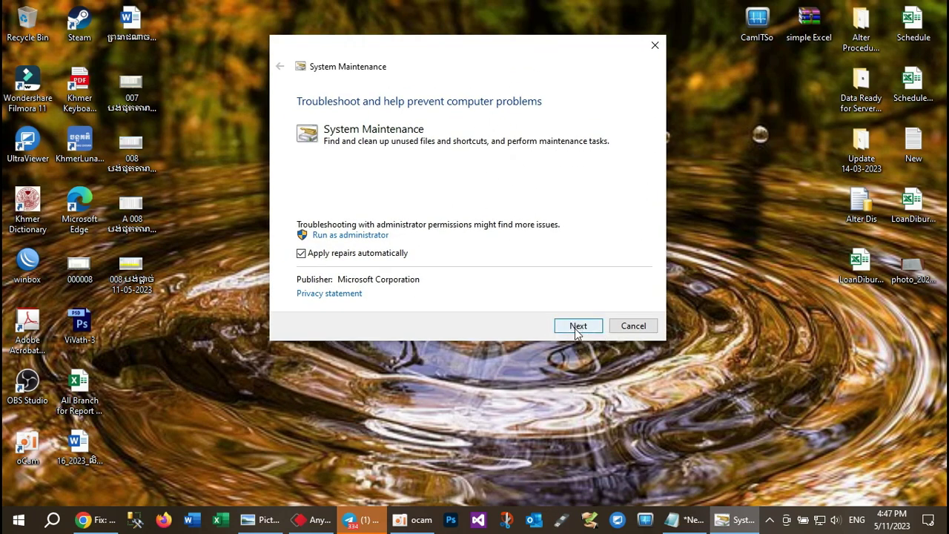
left_click(363, 235)
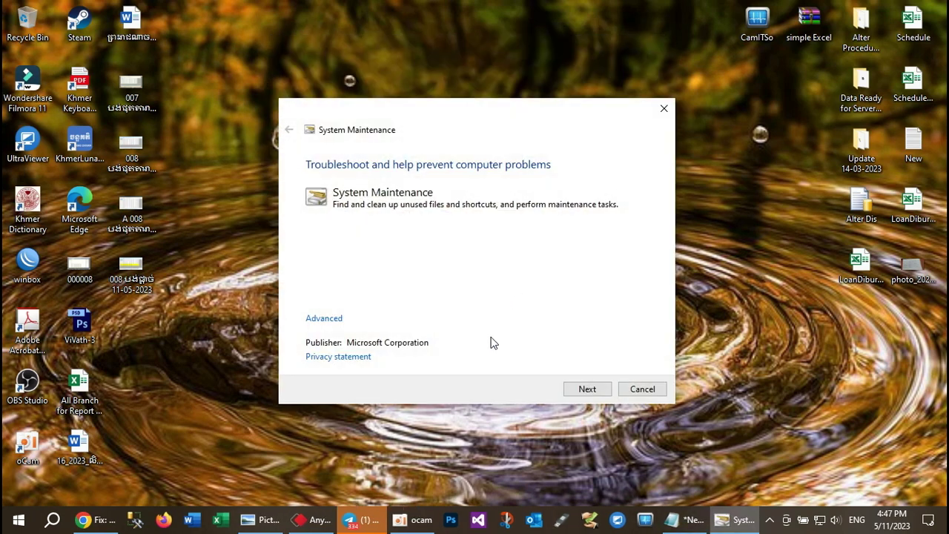
Show the advanced options again, run the System Maintenance troubleshooter, and close it once troubleshooting has completed
left_click(330, 318)
left_click(581, 389)
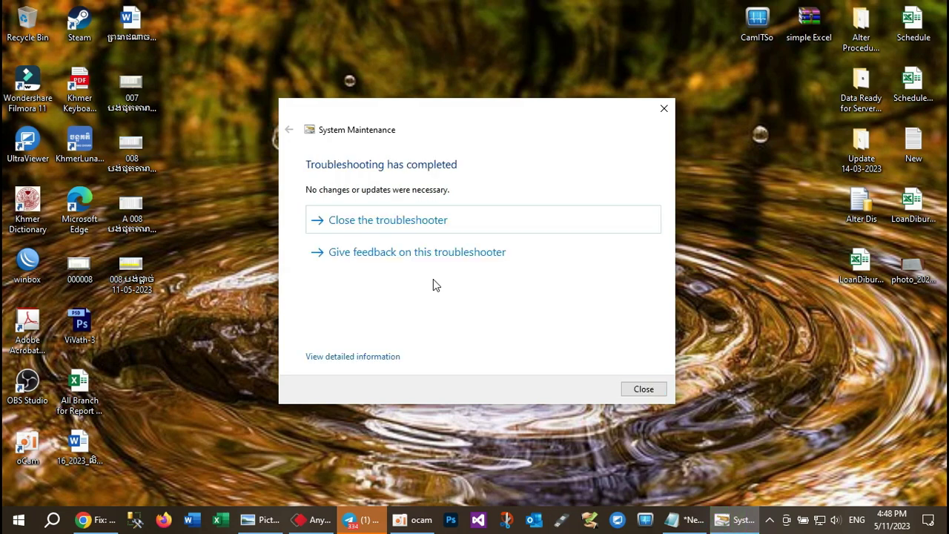
left_click(460, 223)
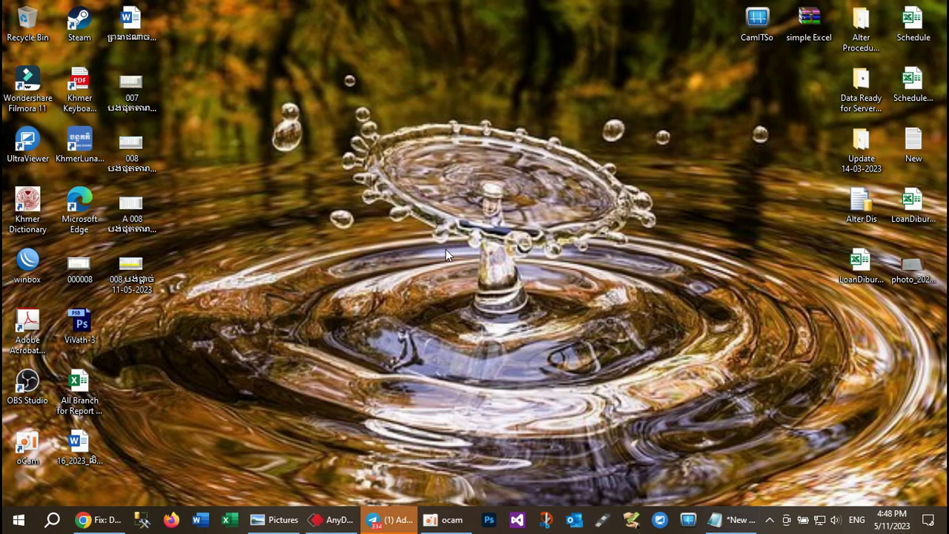
Refresh the Windows desktop twice
right_click(426, 240)
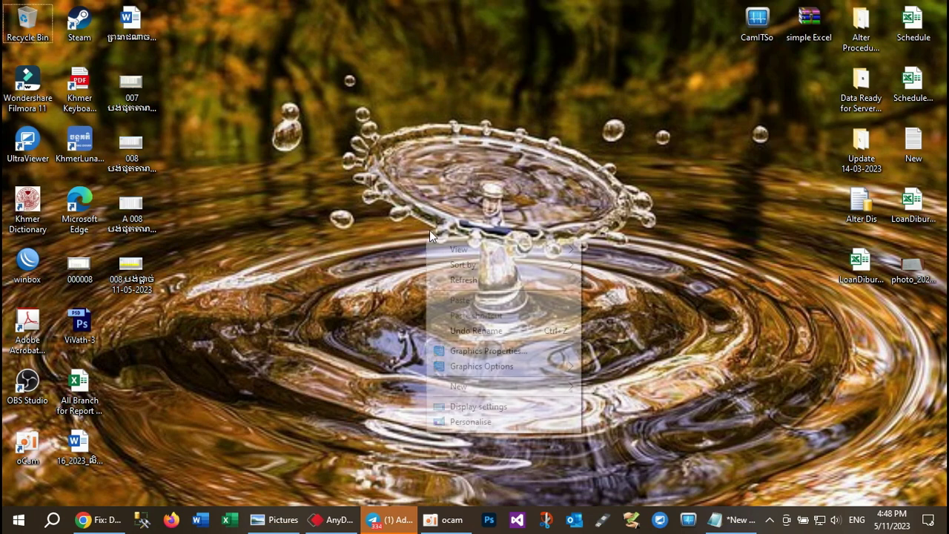
left_click(457, 280)
right_click(398, 164)
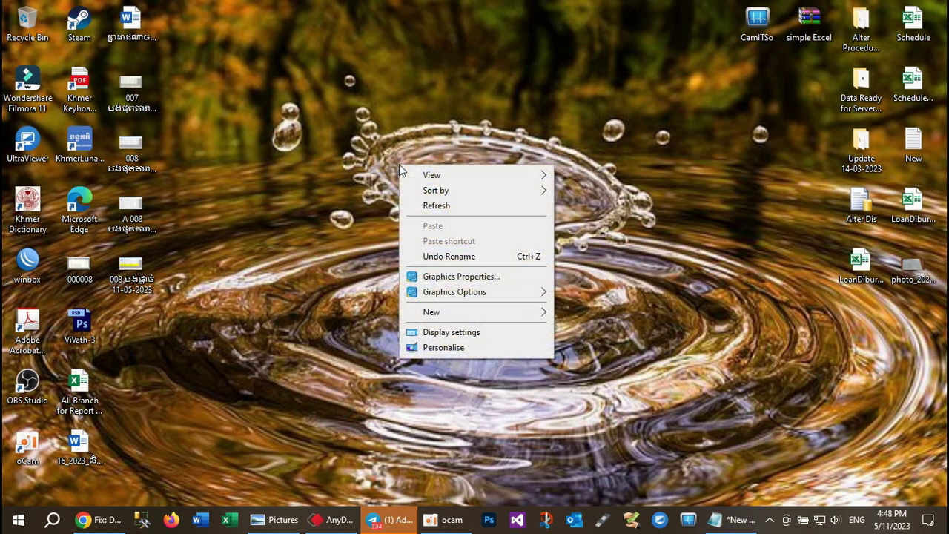
left_click(424, 204)
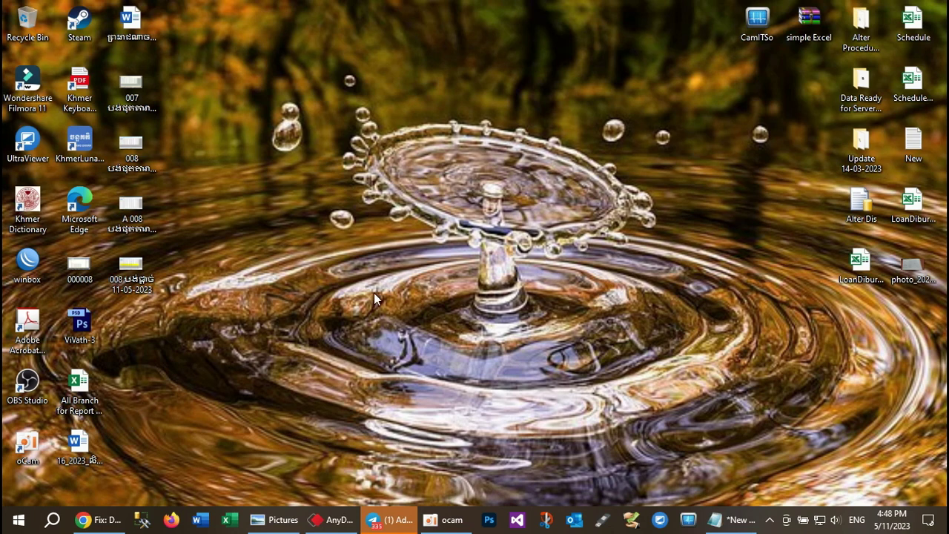
Search Windows for "cmd" and open Command Prompt as administrator
left_click(52, 520)
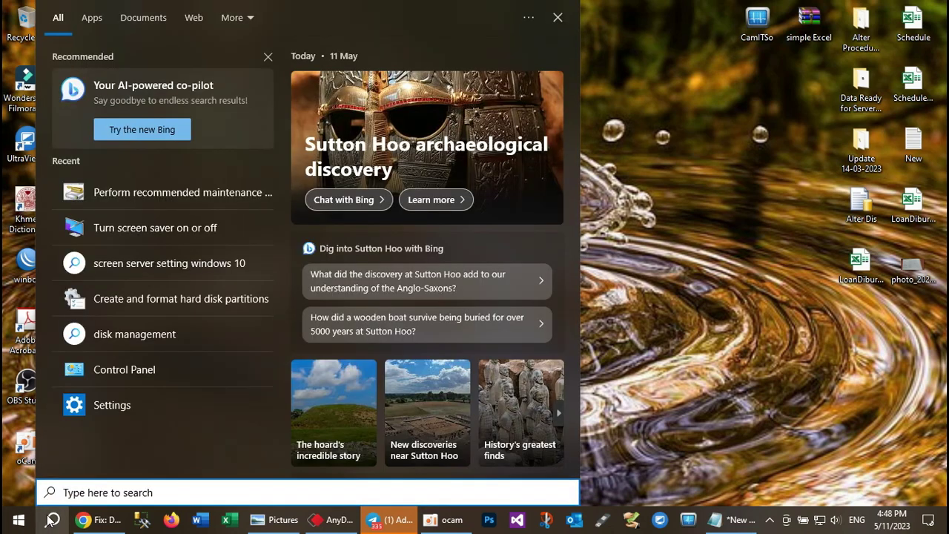
type("cmd")
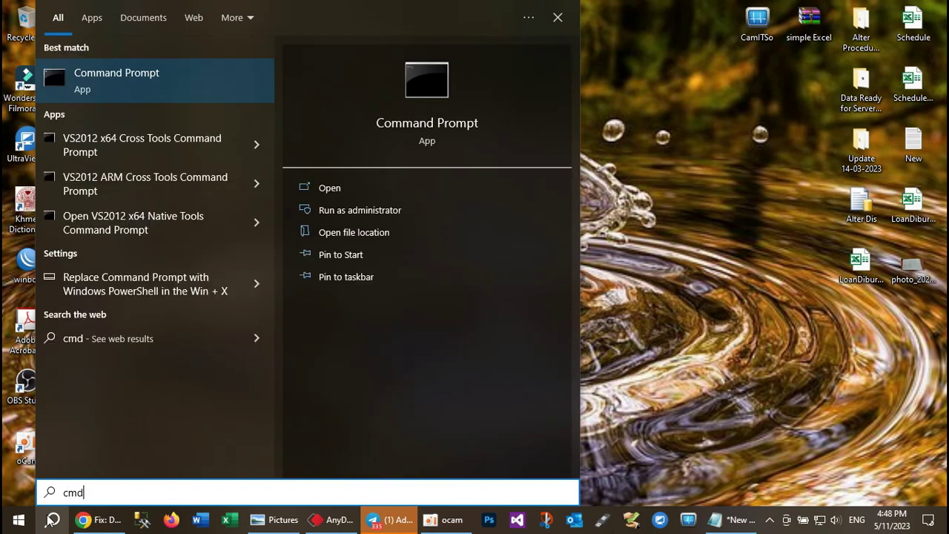
right_click(183, 85)
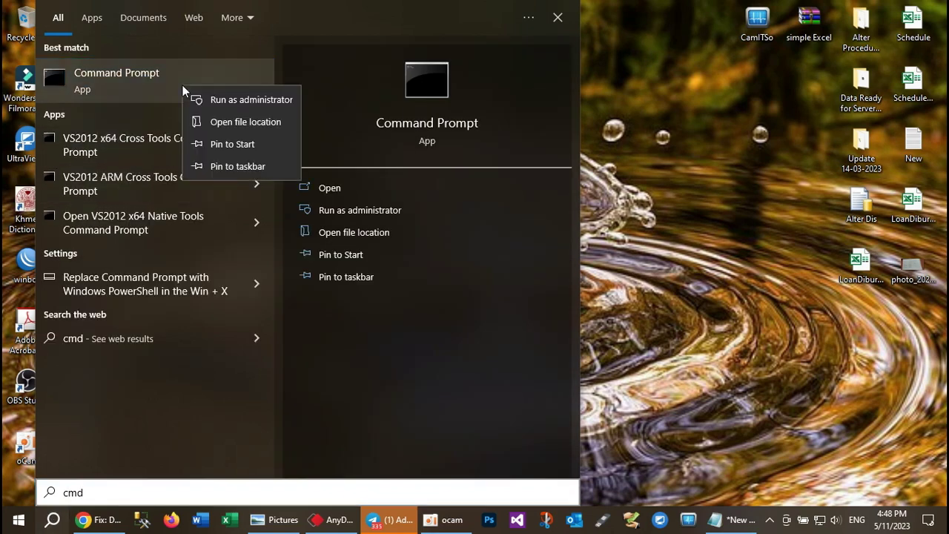
left_click(202, 98)
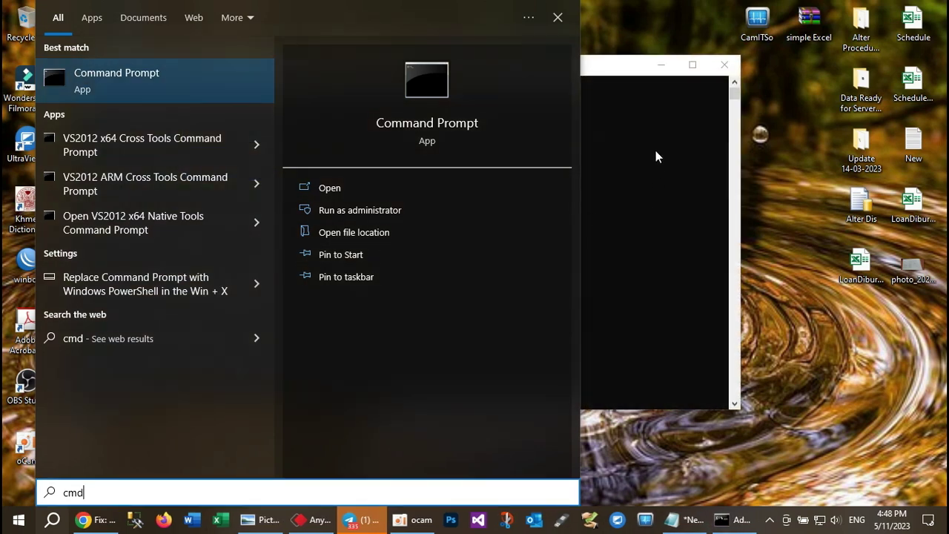
left_click(654, 149)
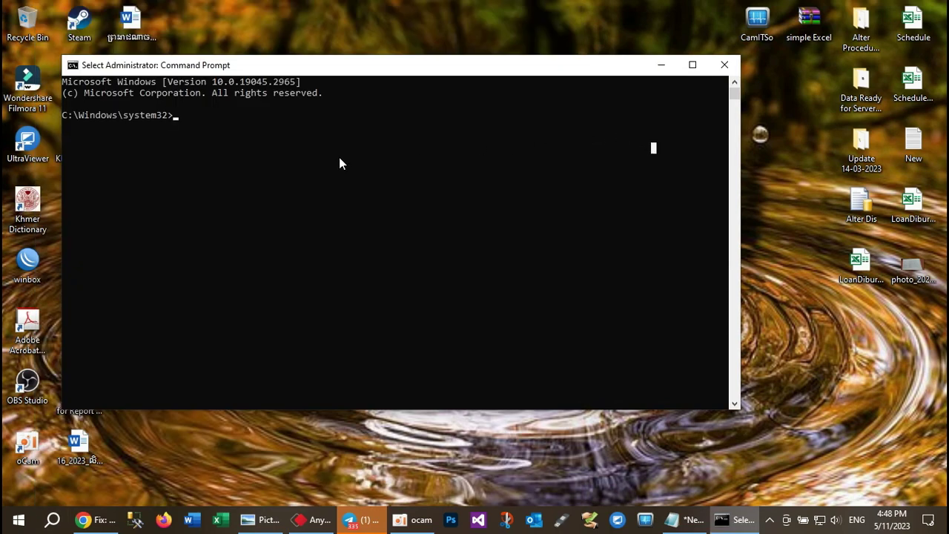
Start a system file scan by running "sfc /scannow" in the administrator Command Prompt
type("sfc /")
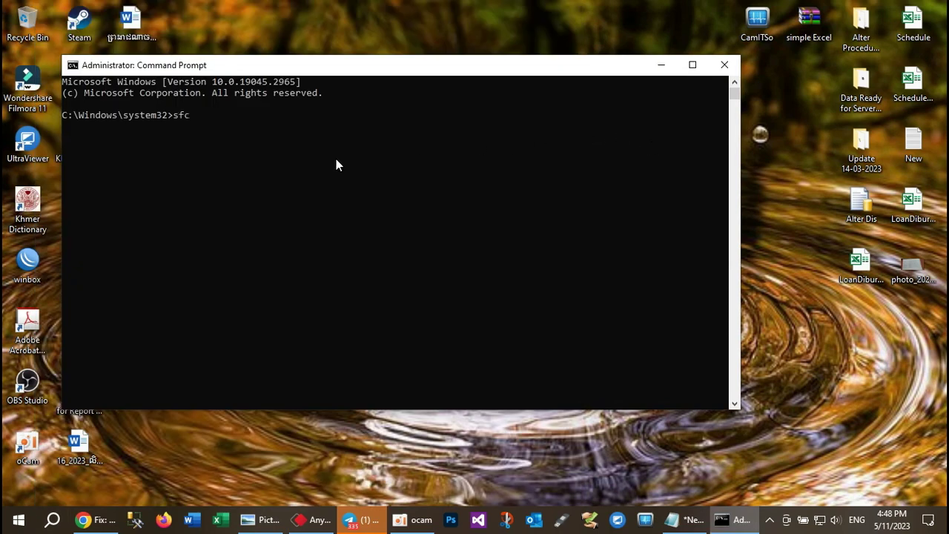
type("scannow")
key("Return")
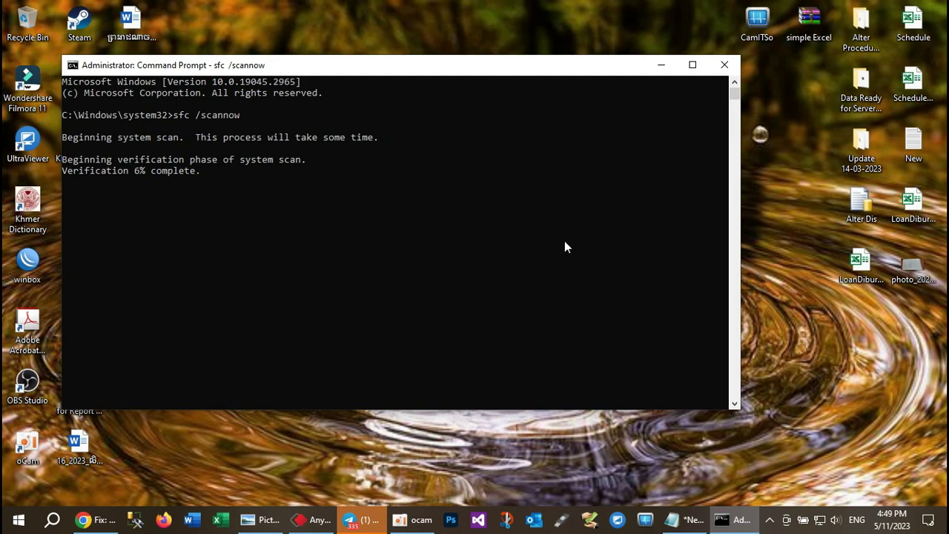
left_click(397, 519)
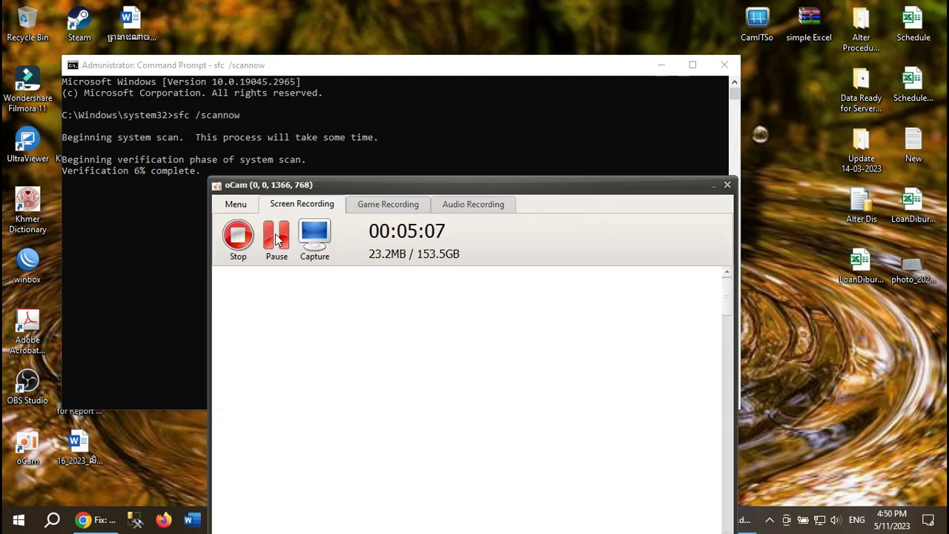
left_click(275, 233)
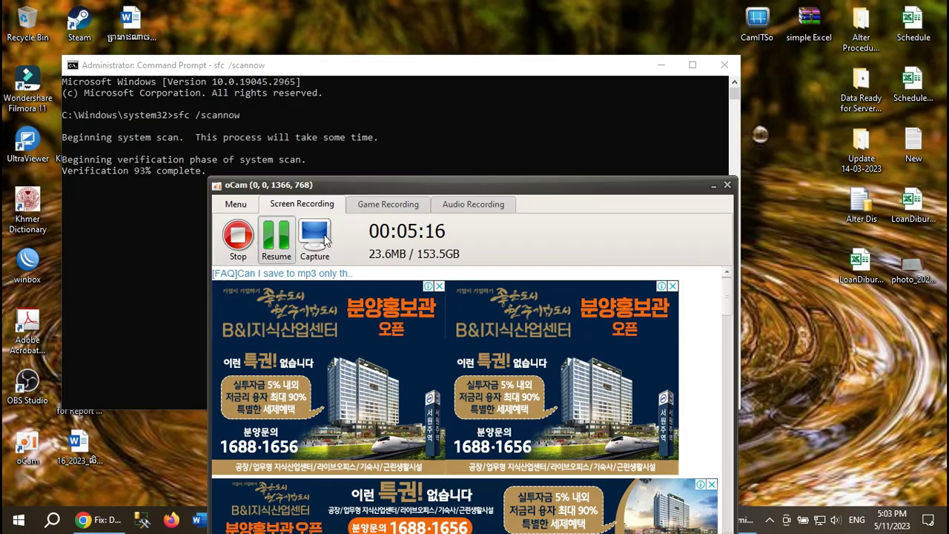
key("shift+F2")
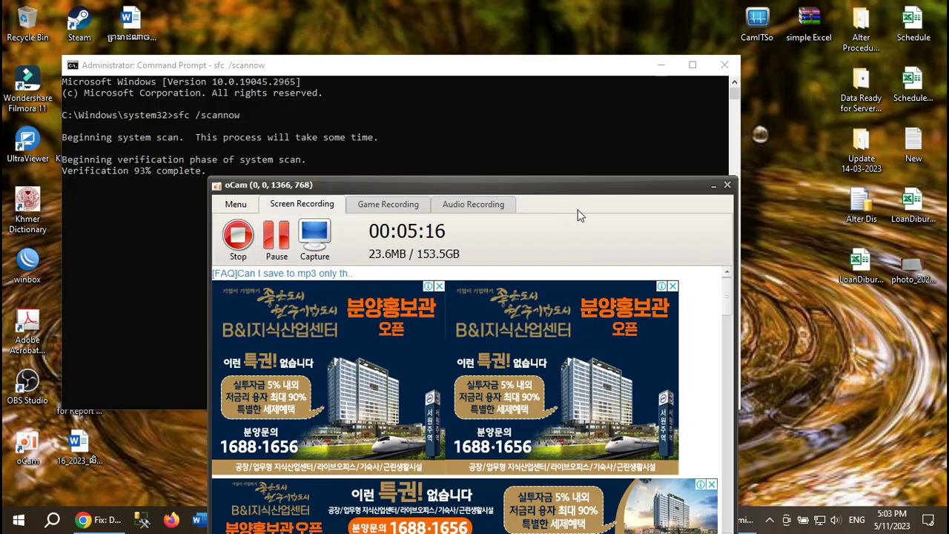
left_click(712, 186)
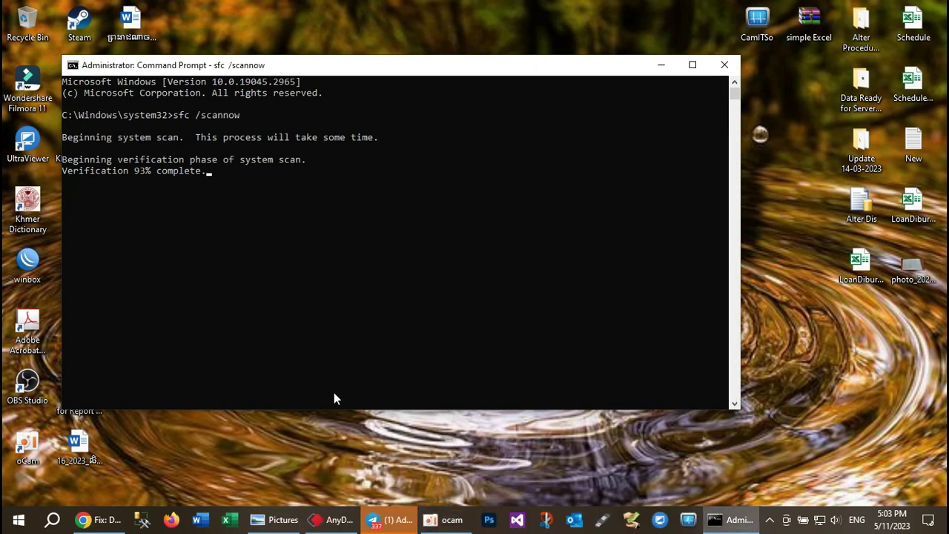